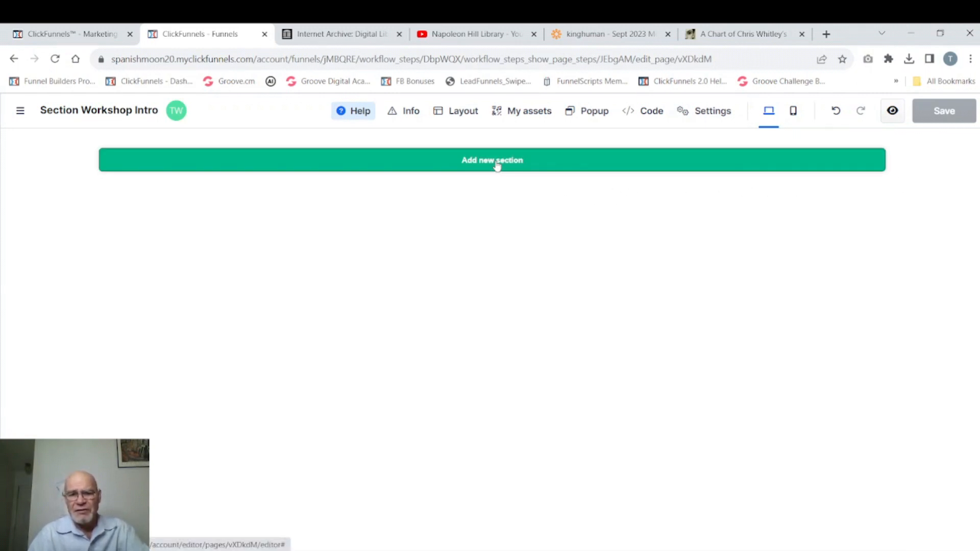
# Add a full-page section to the empty page
pyautogui.click(497, 163)
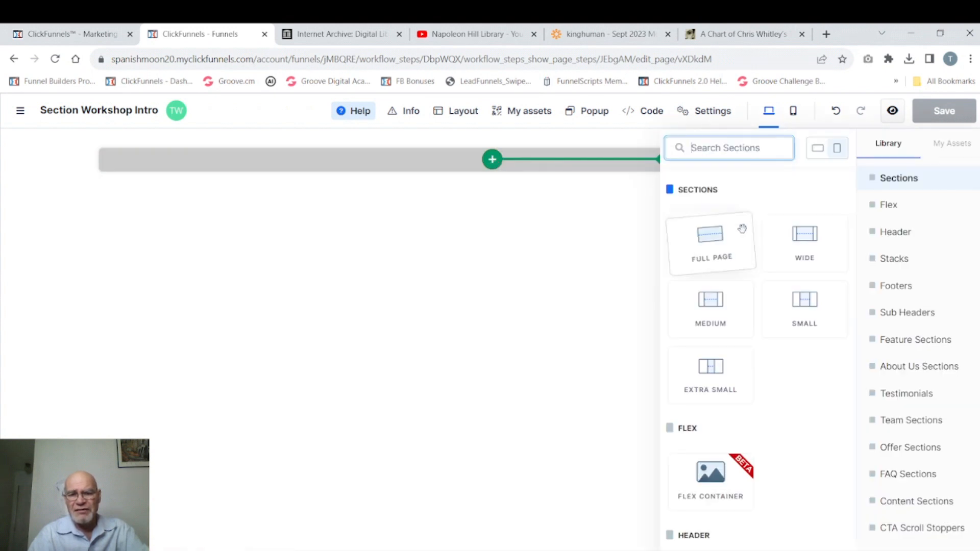
pyautogui.click(714, 240)
pyautogui.click(529, 297)
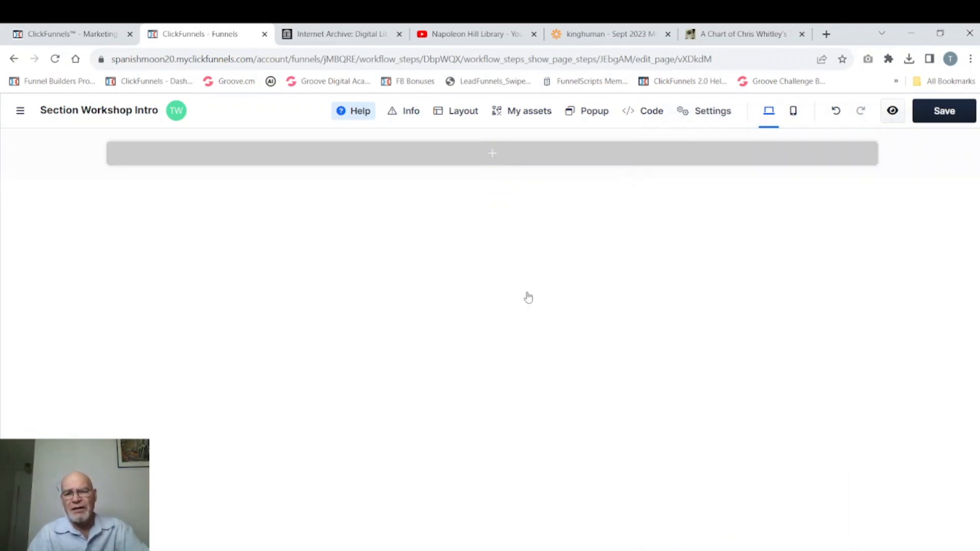
# Enable the section's background and set its background color to light grey, hex eaeaea
pyautogui.moveTo(817, 162)
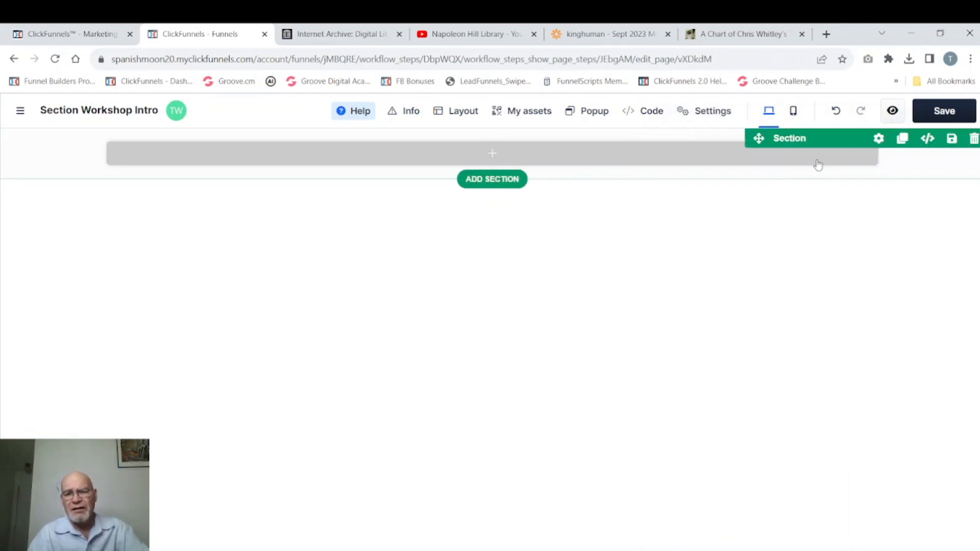
pyautogui.click(878, 140)
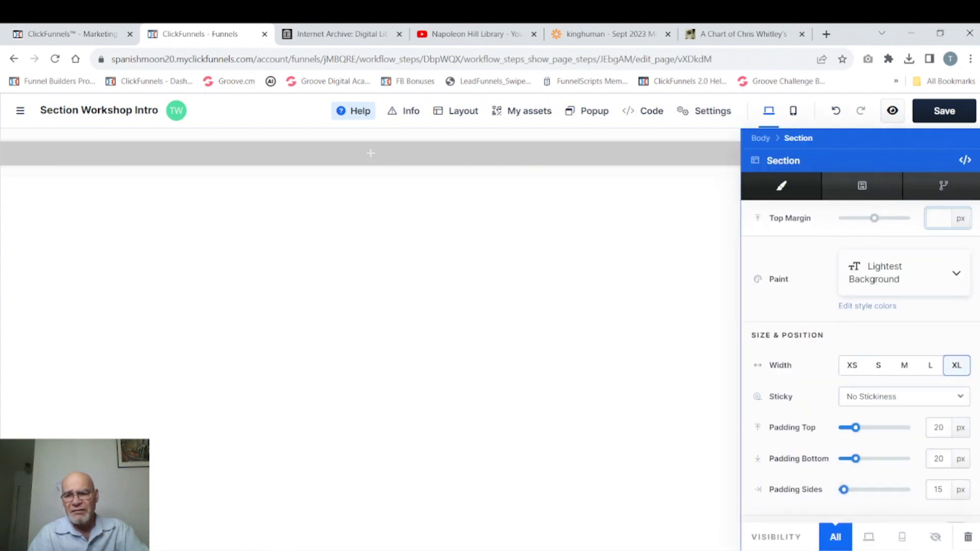
pyautogui.scroll(-2, 860, 357)
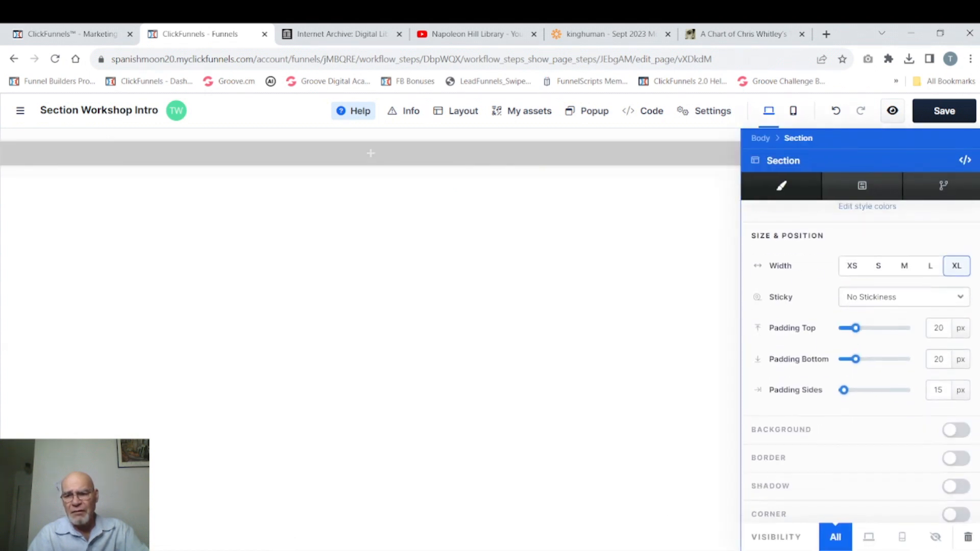
pyautogui.click(956, 425)
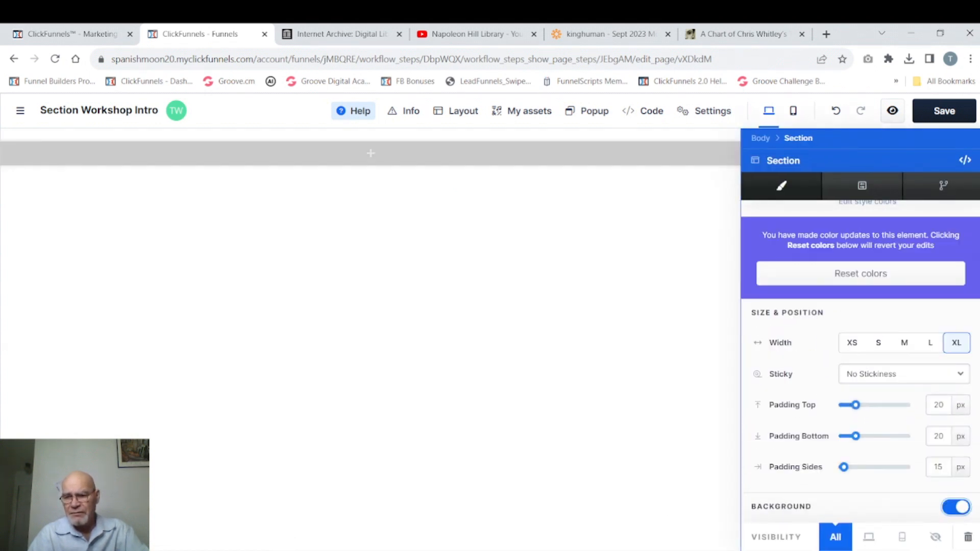
pyautogui.scroll(-5, 901, 434)
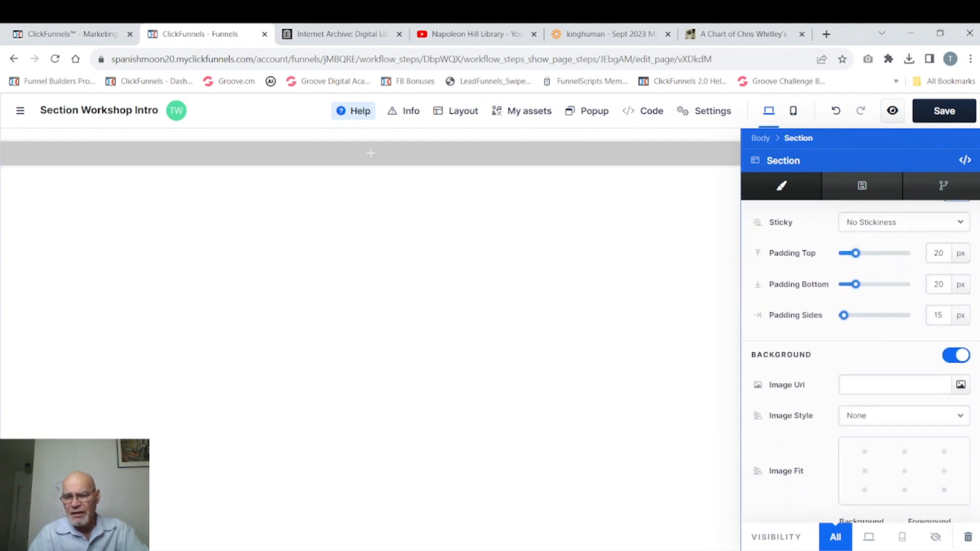
pyautogui.click(889, 396)
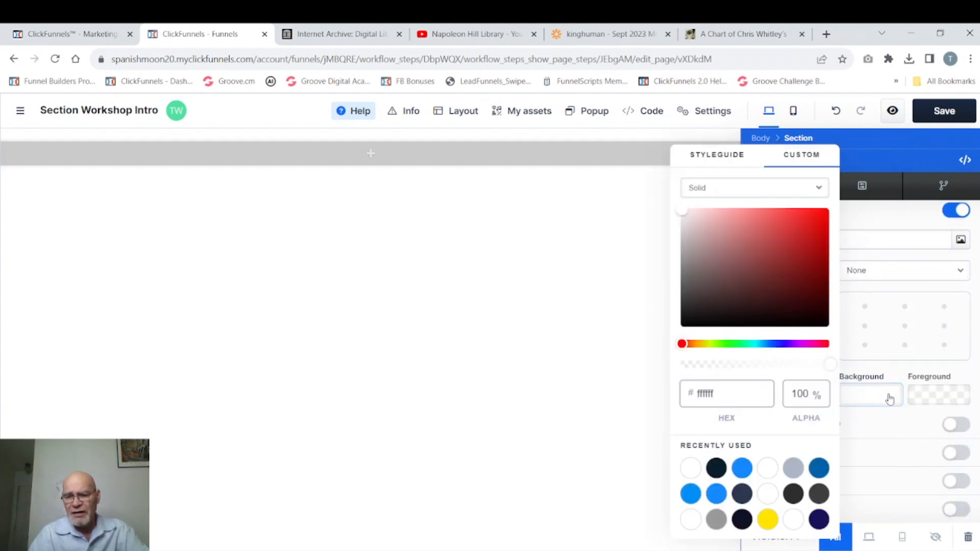
pyautogui.moveTo(689, 222); pyautogui.dragTo(675, 218)
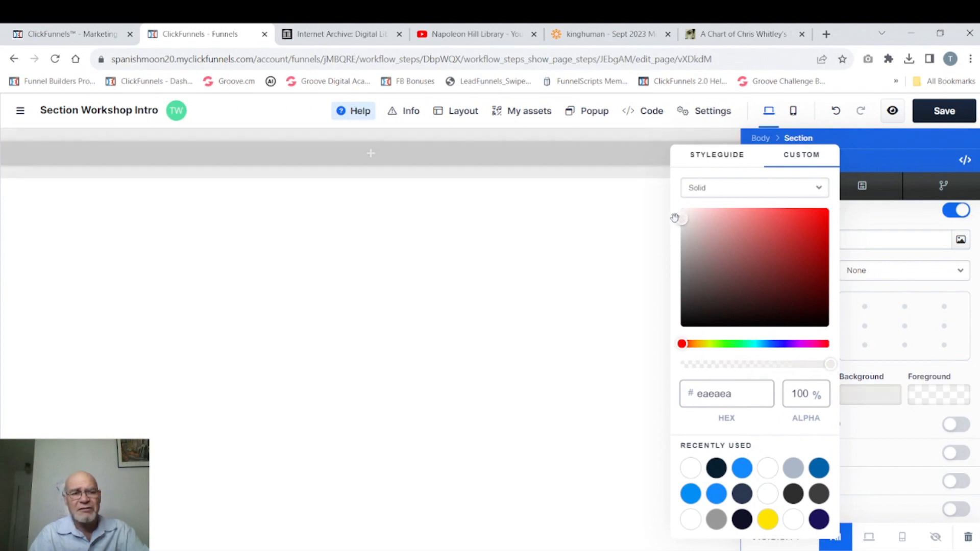
pyautogui.click(873, 218)
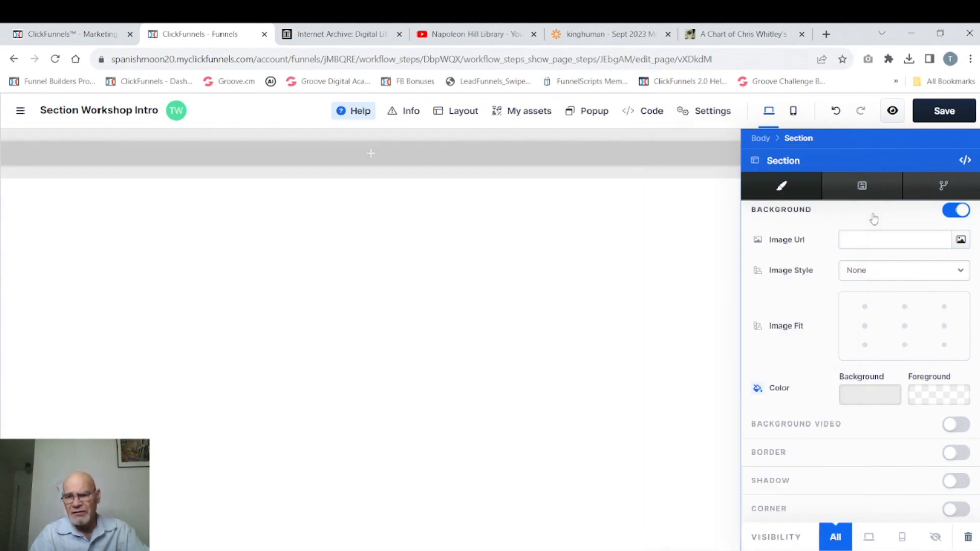
pyautogui.click(685, 238)
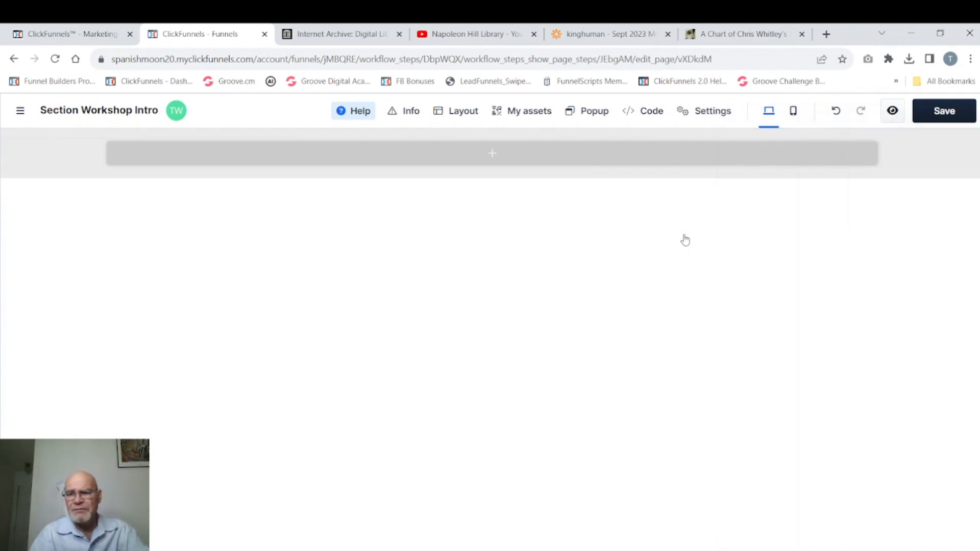
# Add a one-column row inside the section without adding an element yet
pyautogui.click(493, 161)
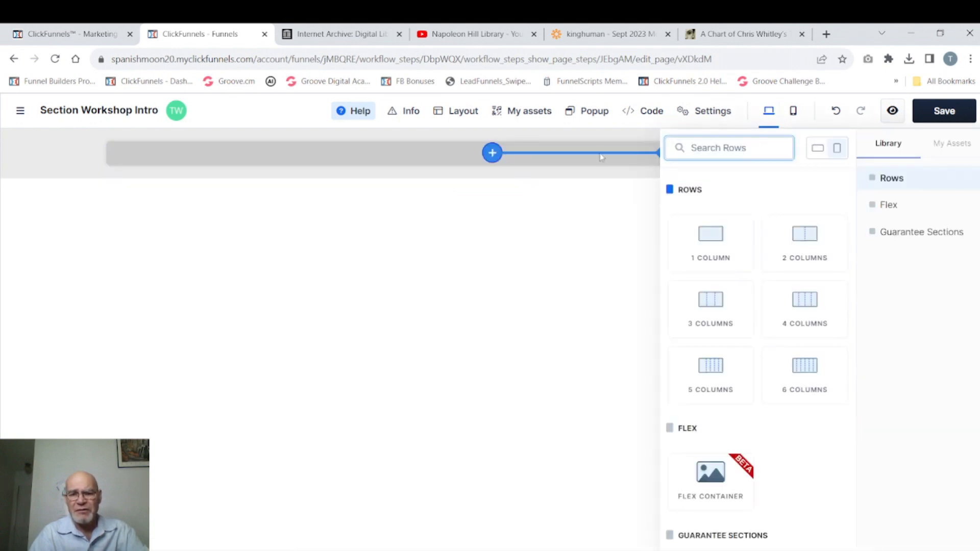
pyautogui.moveTo(711, 235); pyautogui.dragTo(712, 242)
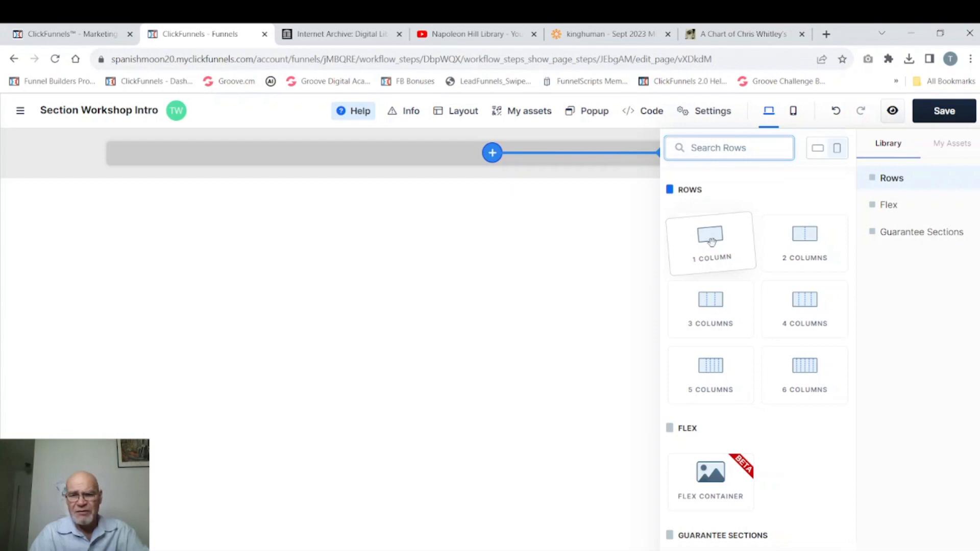
pyautogui.click(711, 241)
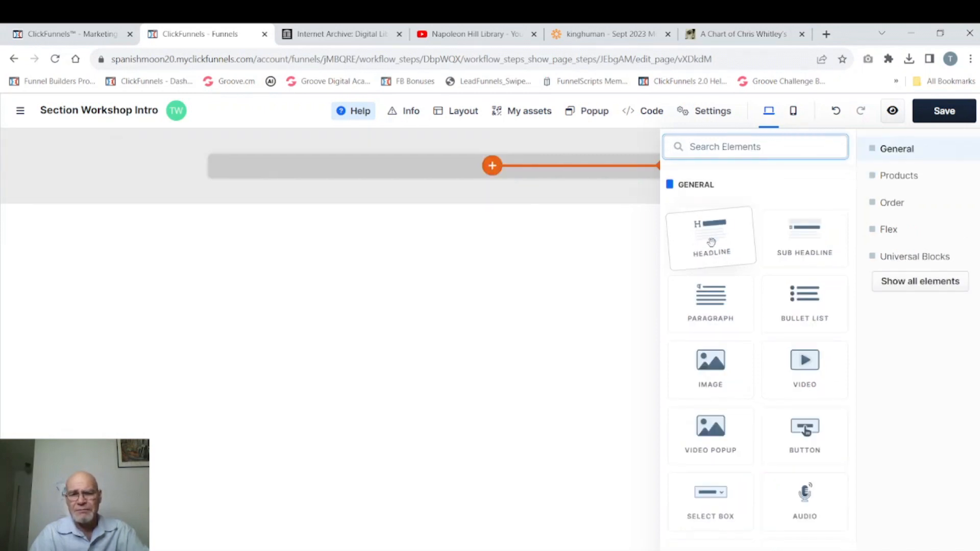
pyautogui.click(549, 278)
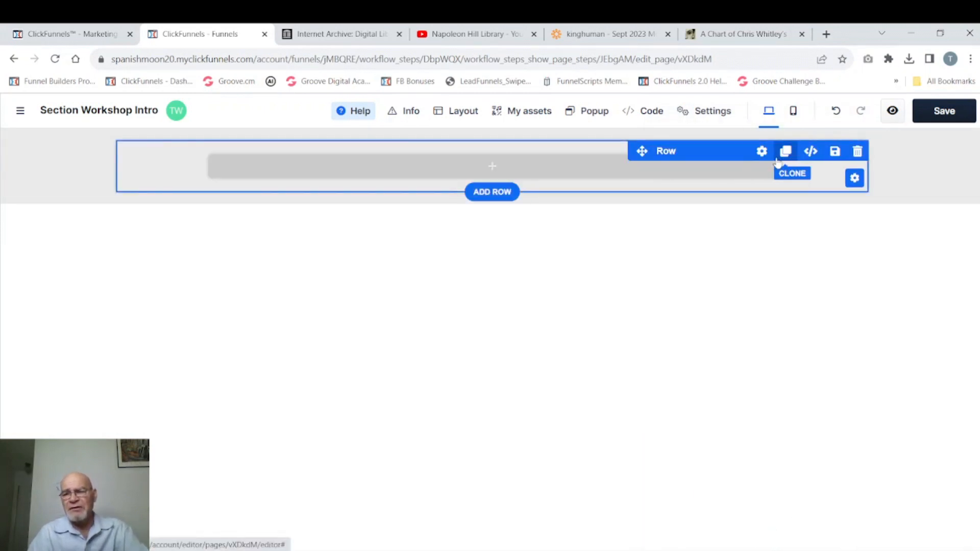
# Enable the row's background and set its background color to medium grey, hex c0c0c0
pyautogui.click(761, 151)
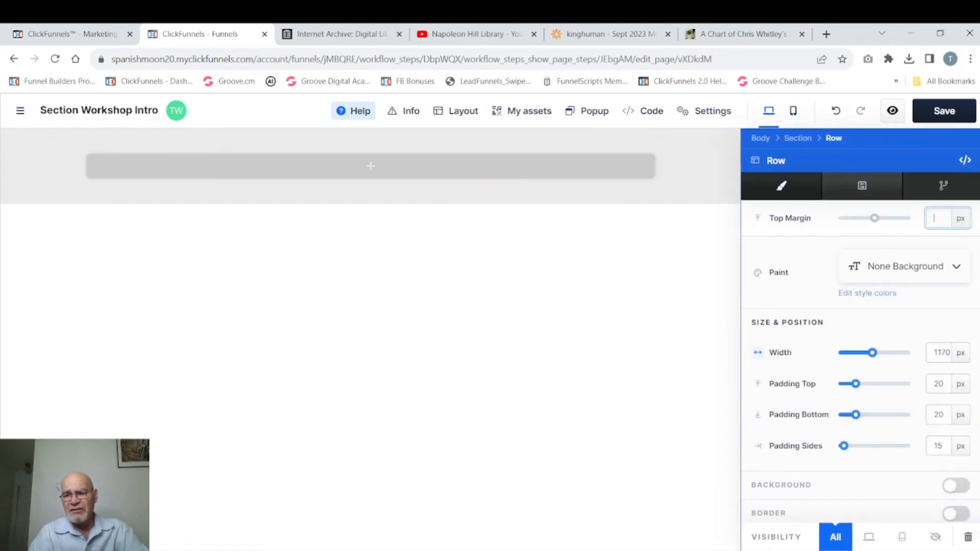
pyautogui.scroll(-1, 860, 358)
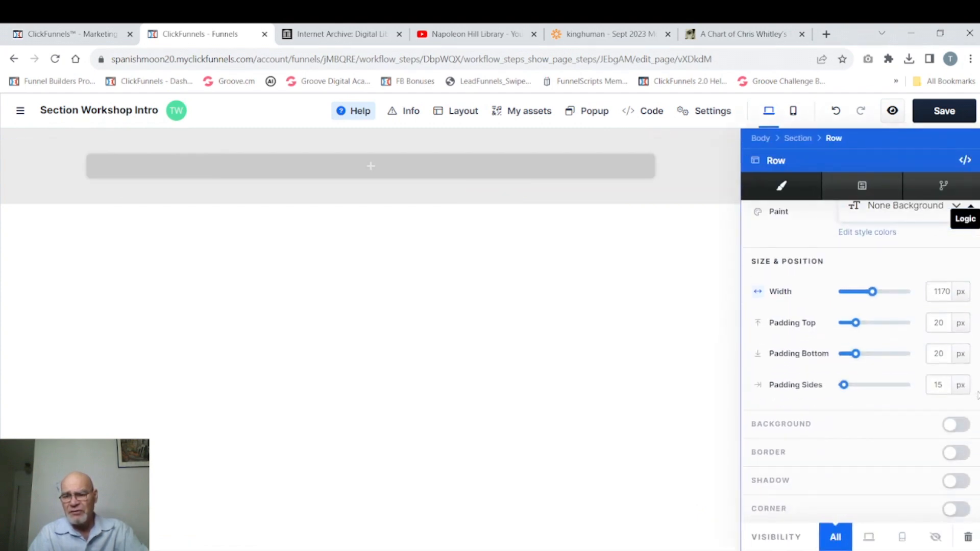
pyautogui.click(956, 424)
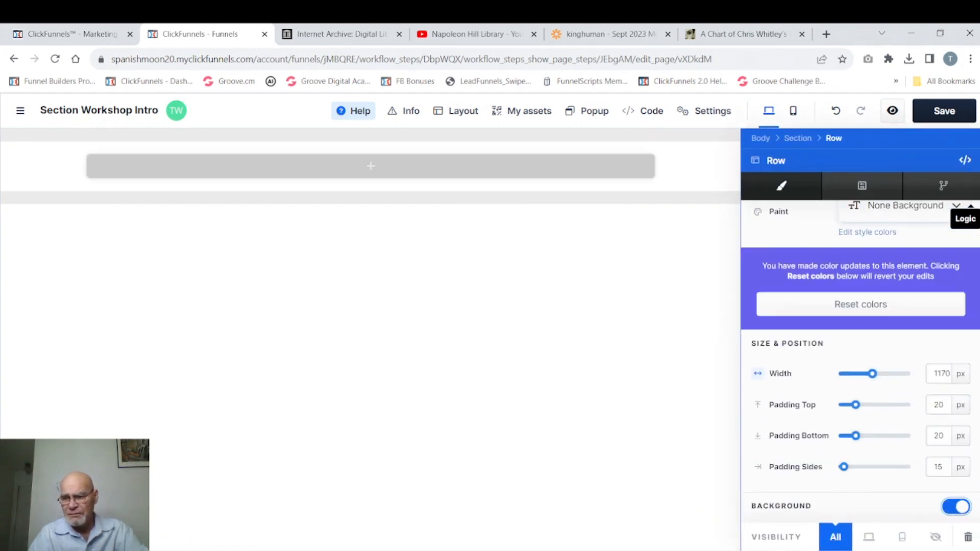
pyautogui.scroll(-3, 860, 357)
pyautogui.scroll(-1, 859, 357)
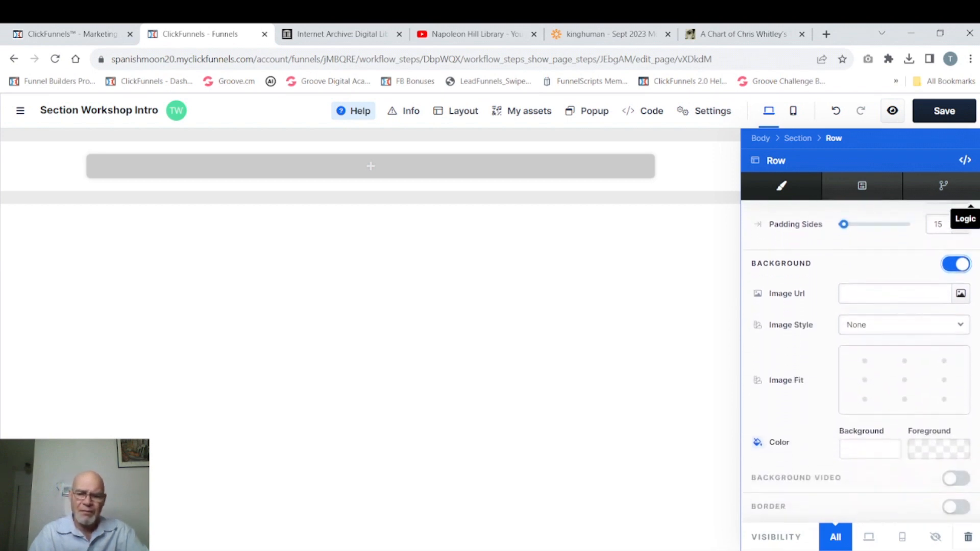
pyautogui.click(878, 434)
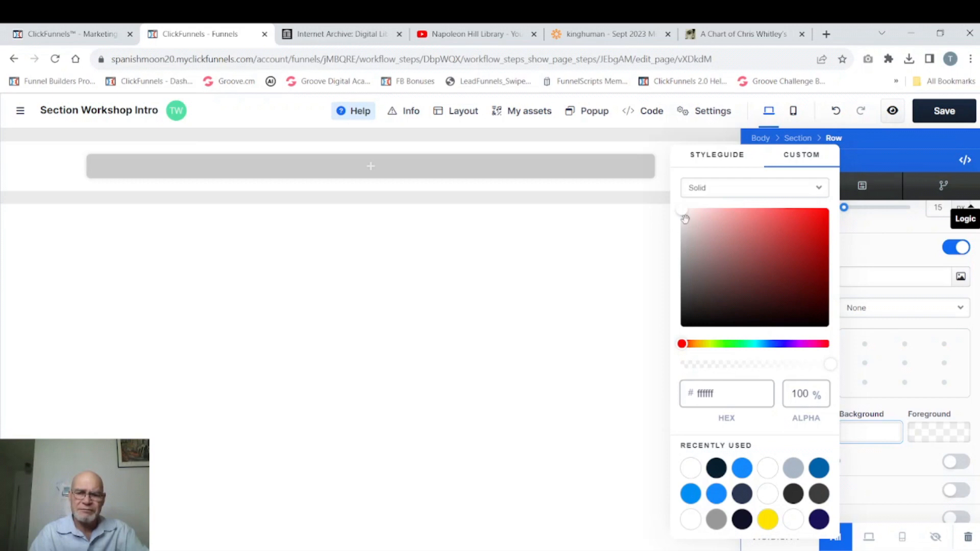
pyautogui.moveTo(685, 218); pyautogui.dragTo(682, 240)
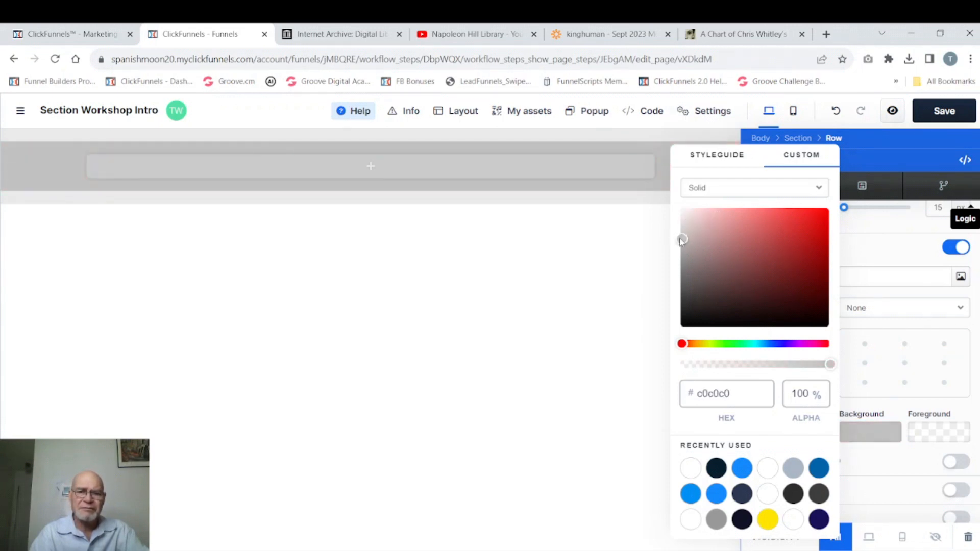
pyautogui.click(632, 203)
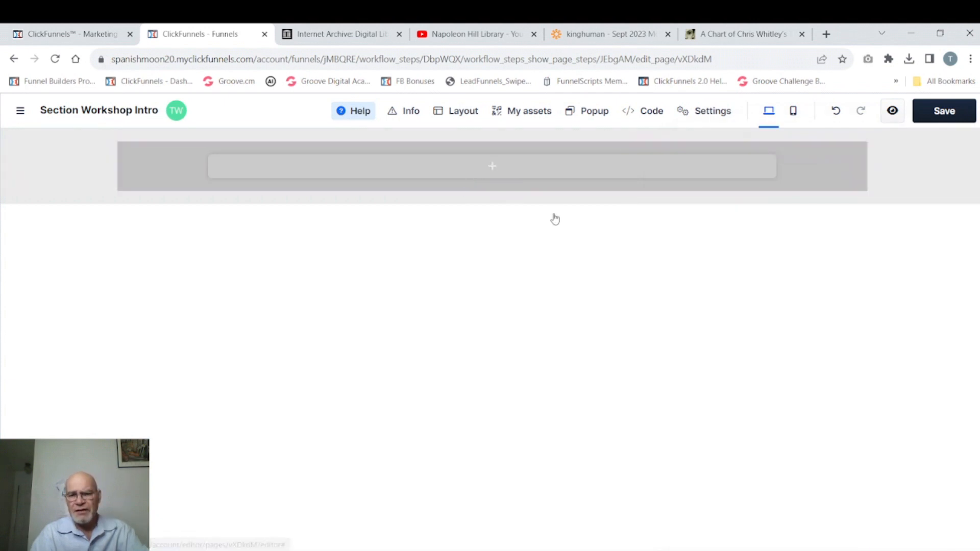
# Add a headline element to the row and override its typography style
pyautogui.click(547, 171)
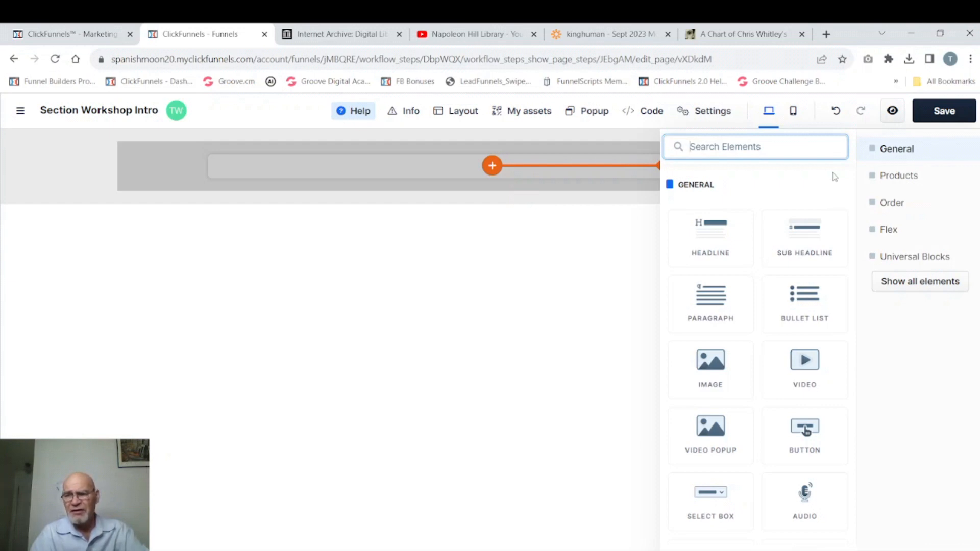
pyautogui.click(716, 234)
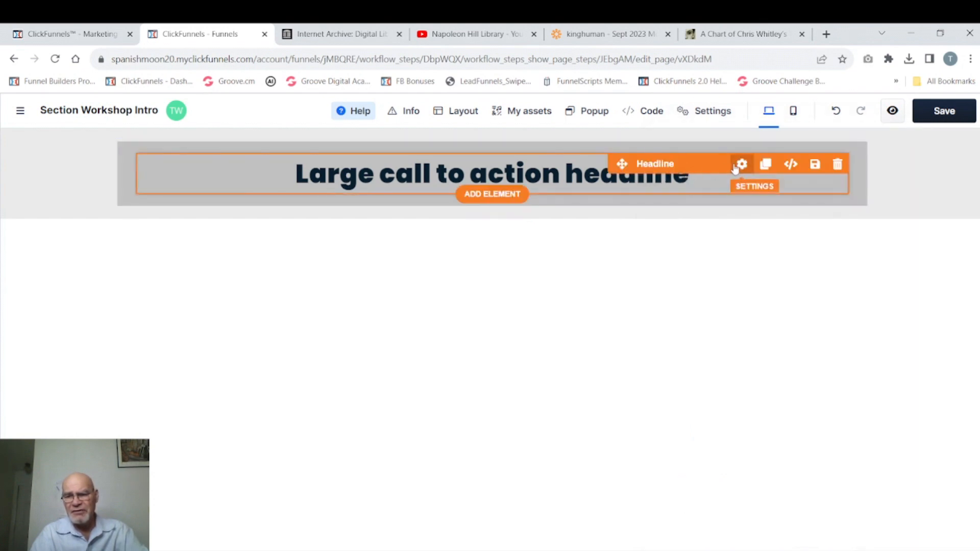
pyautogui.click(741, 165)
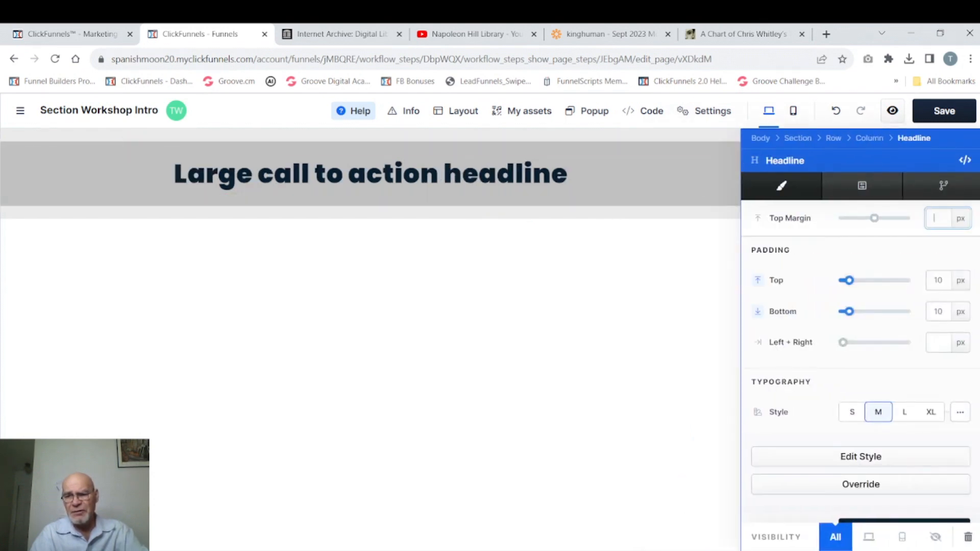
pyautogui.scroll(-4, 860, 361)
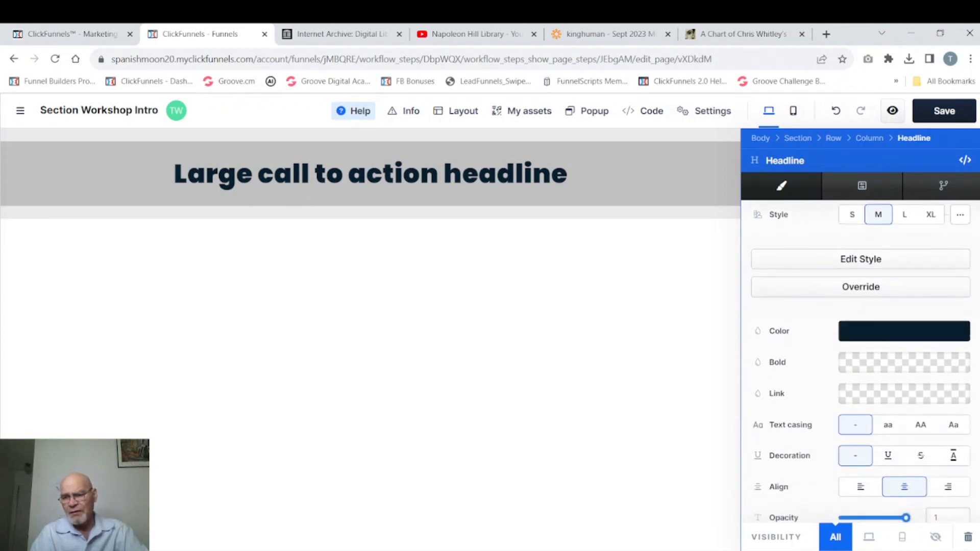
pyautogui.click(916, 290)
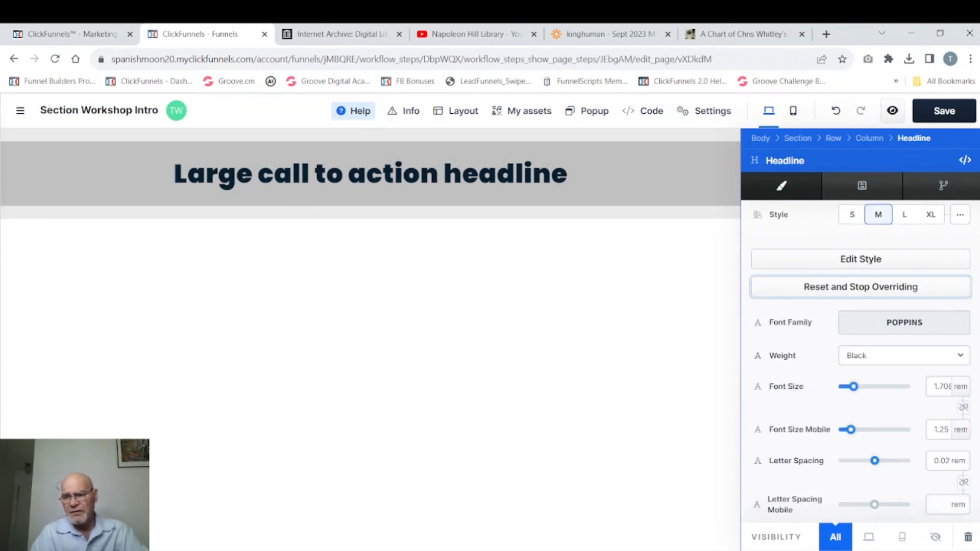
# Set the headline's text color to white, hex ffffff
pyautogui.scroll(-5, 891, 341)
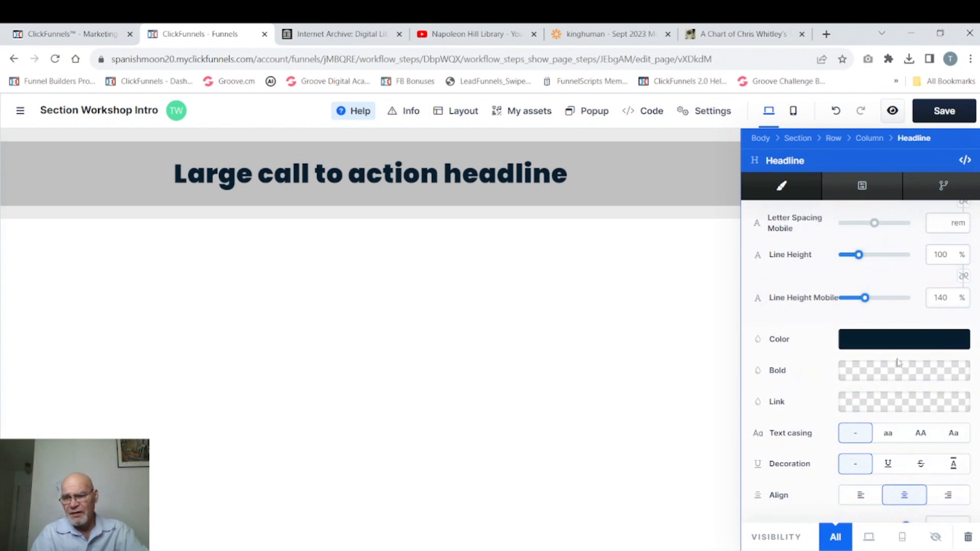
pyautogui.click(891, 340)
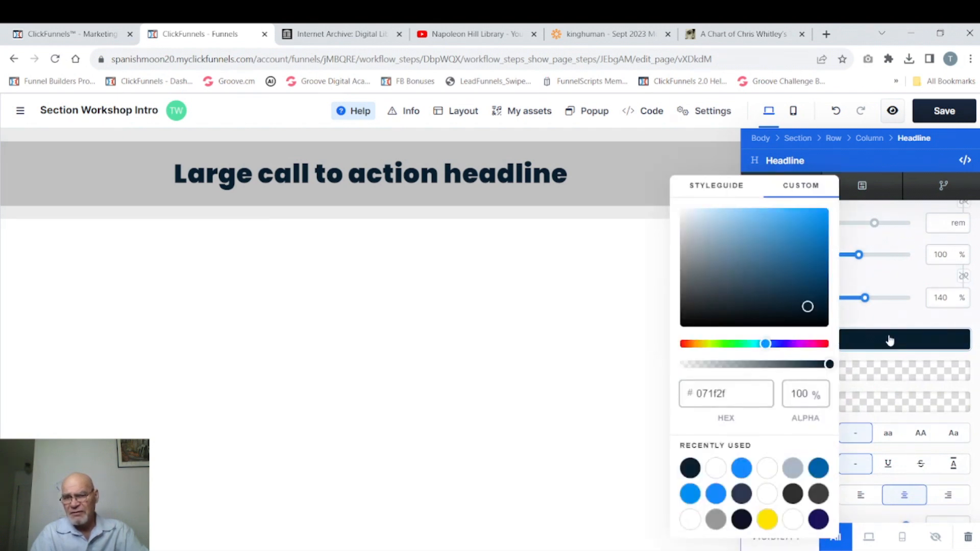
pyautogui.moveTo(705, 229); pyautogui.dragTo(668, 206)
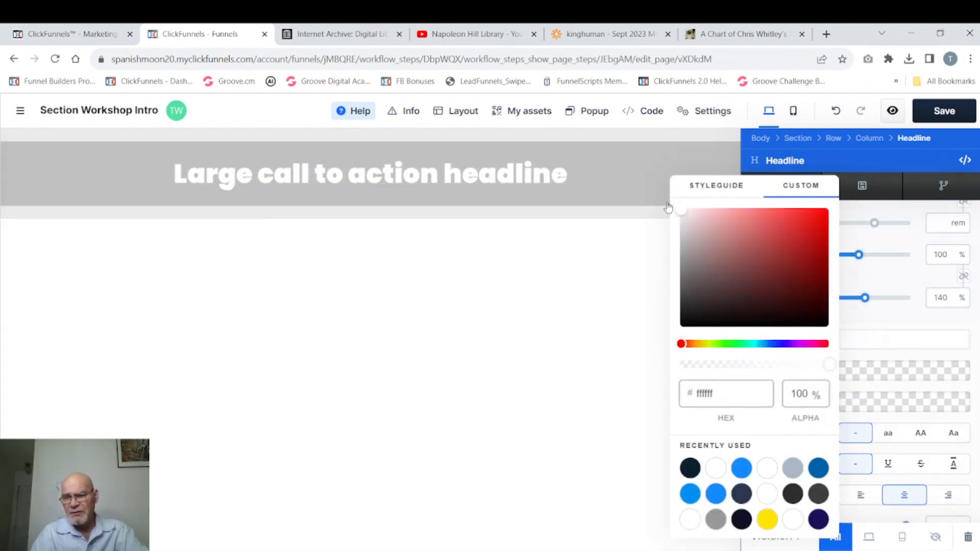
pyautogui.click(862, 281)
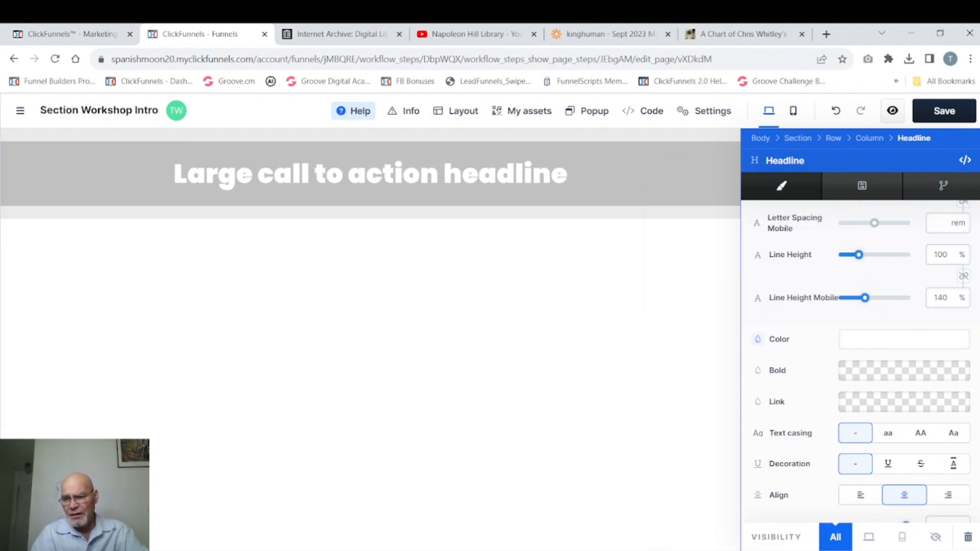
# Enable the headline's background and set its background color to black, hex 000000
pyautogui.scroll(-3, 861, 362)
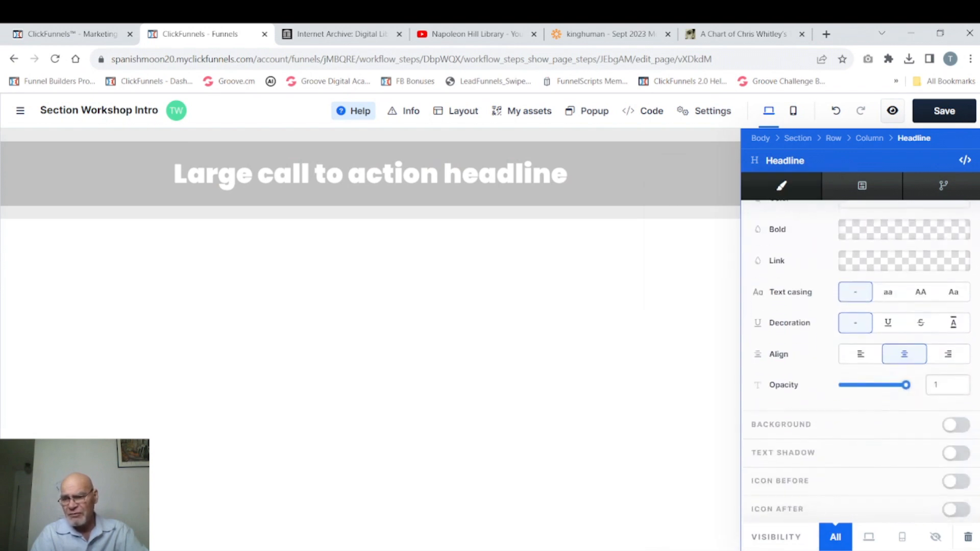
pyautogui.click(960, 425)
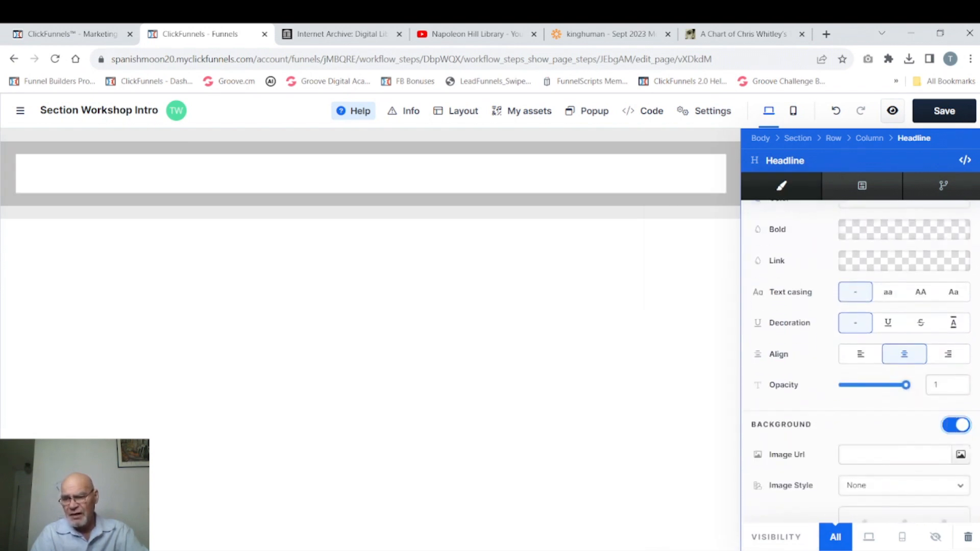
pyautogui.scroll(-4, 860, 357)
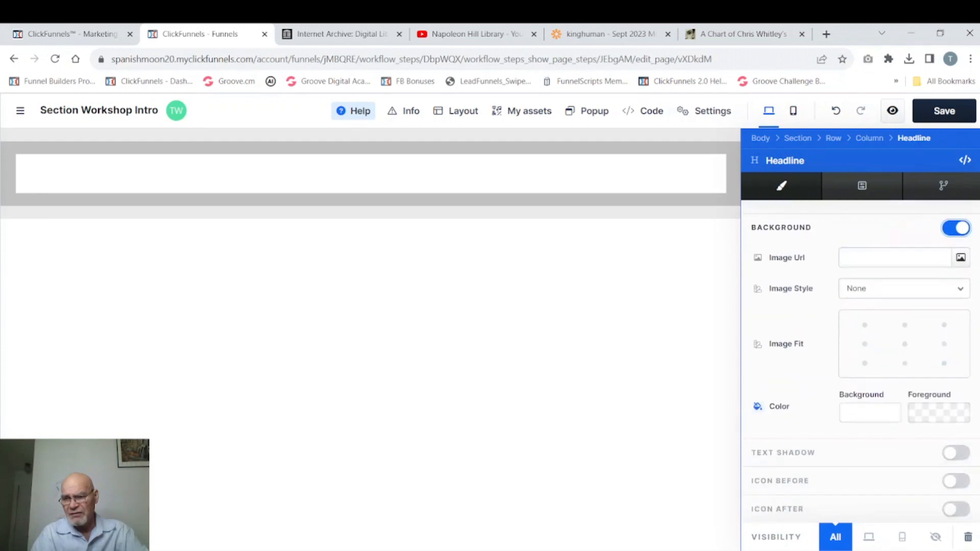
pyautogui.click(862, 412)
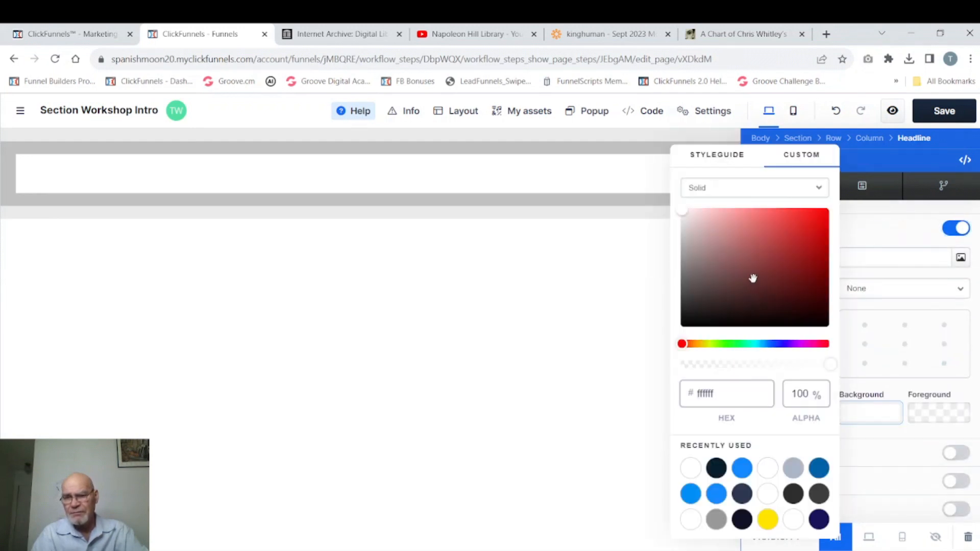
pyautogui.moveTo(752, 278); pyautogui.dragTo(656, 345)
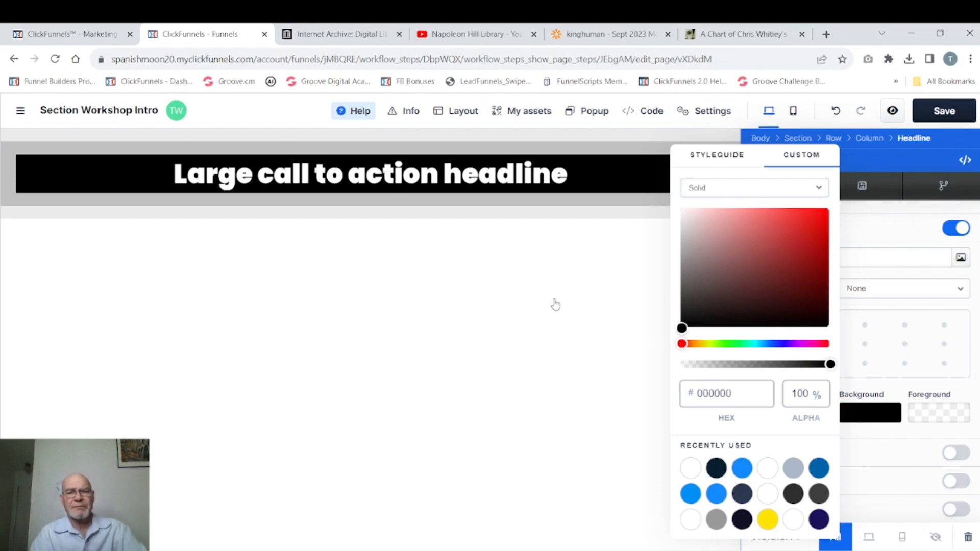
pyautogui.click(556, 304)
pyautogui.moveTo(968, 156)
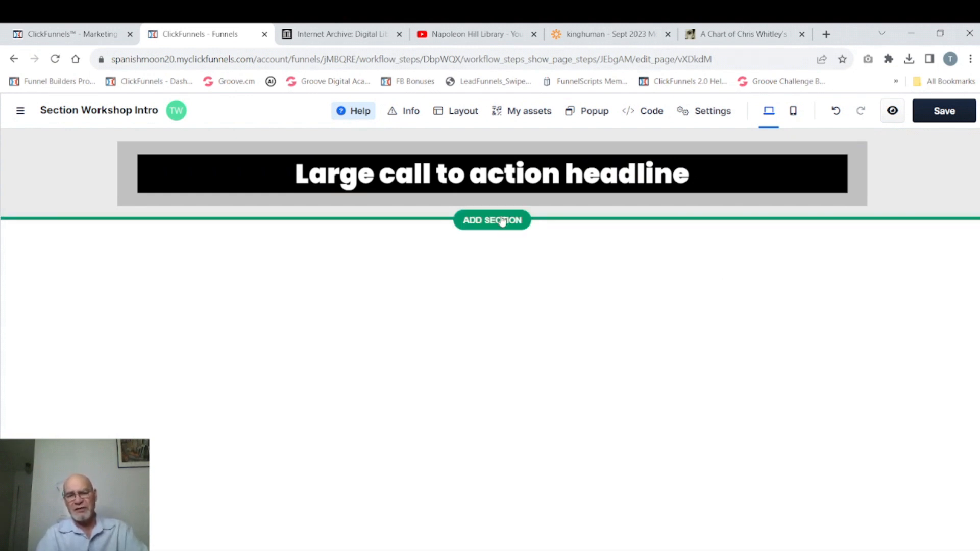
# Add a full-page section below the first one, then duplicate the black headline and try to move it into the empty section
pyautogui.click(503, 221)
pyautogui.click(703, 234)
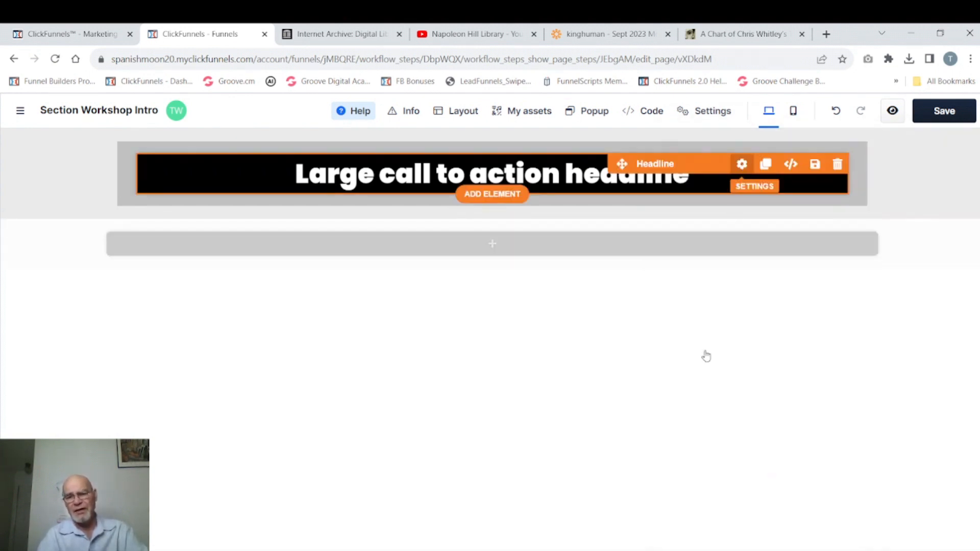
pyautogui.click(766, 164)
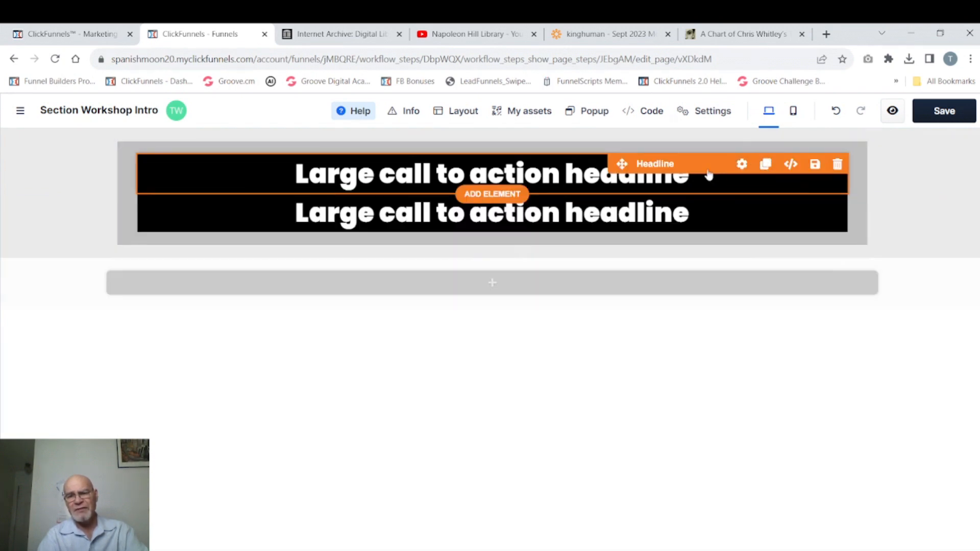
pyautogui.moveTo(611, 183); pyautogui.dragTo(569, 316)
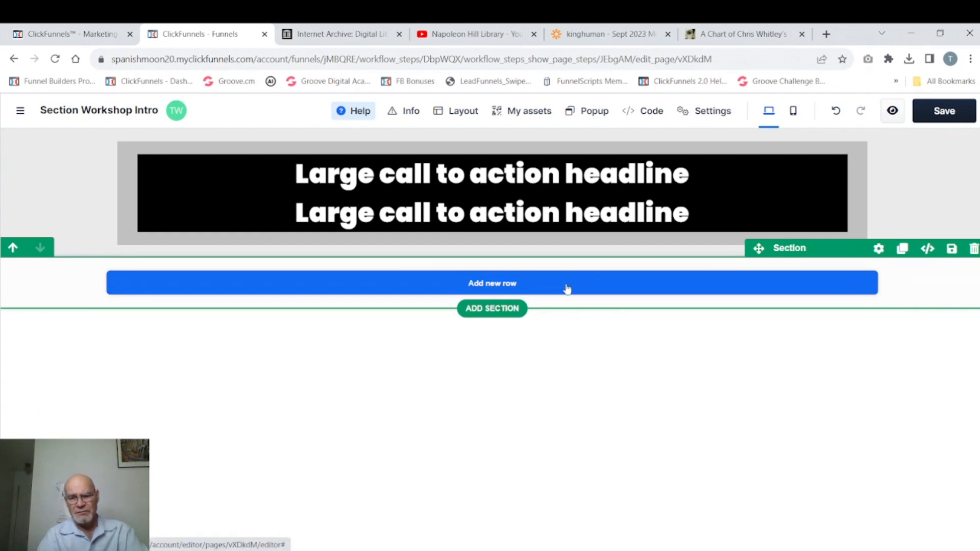
# Add a one-column row to the second section and move the duplicated headline into it
pyautogui.click(567, 288)
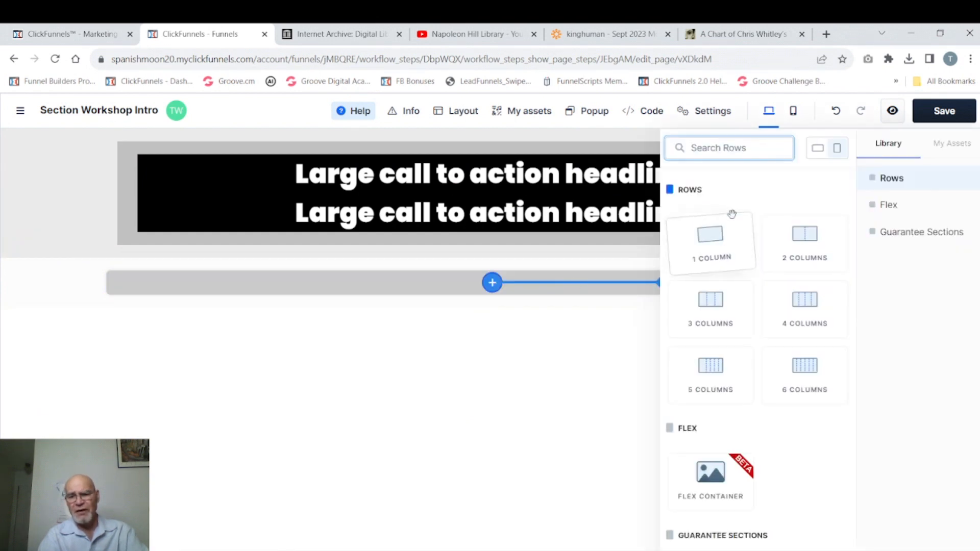
pyautogui.click(716, 240)
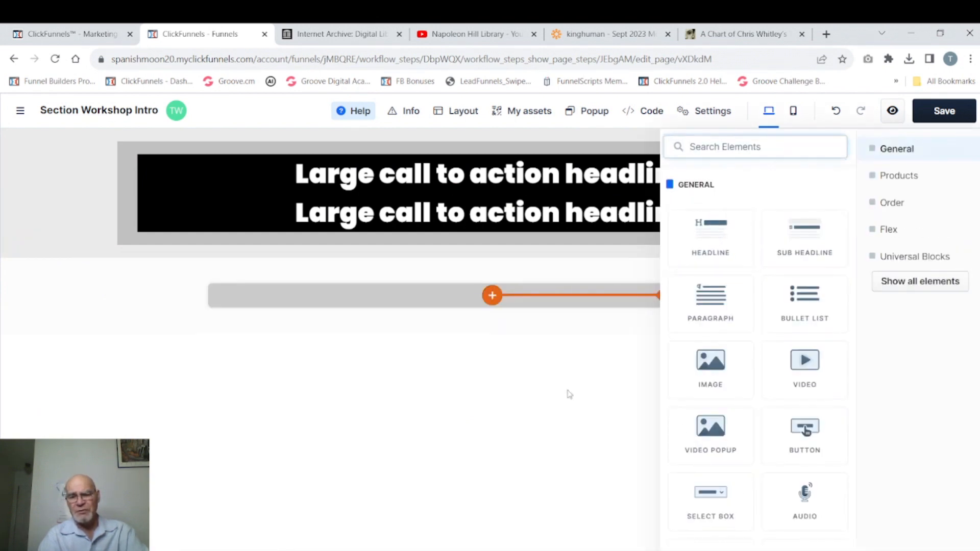
pyautogui.click(566, 393)
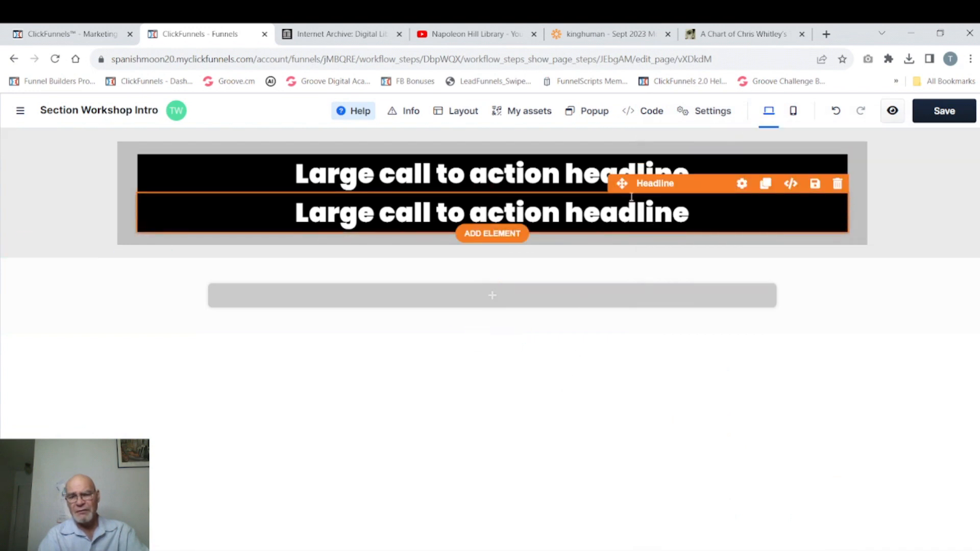
pyautogui.moveTo(622, 185); pyautogui.dragTo(542, 304)
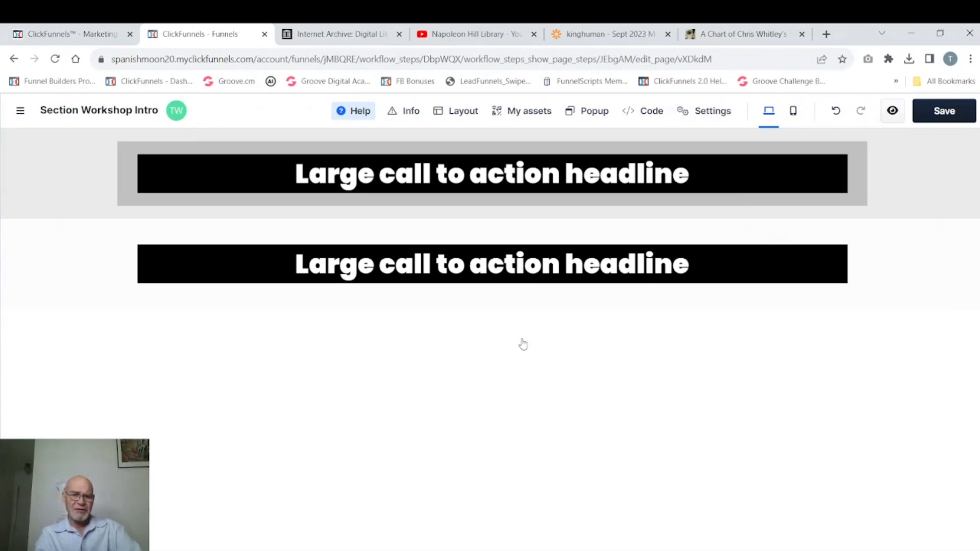
# Add another full-page section below the second one
pyautogui.moveTo(499, 301)
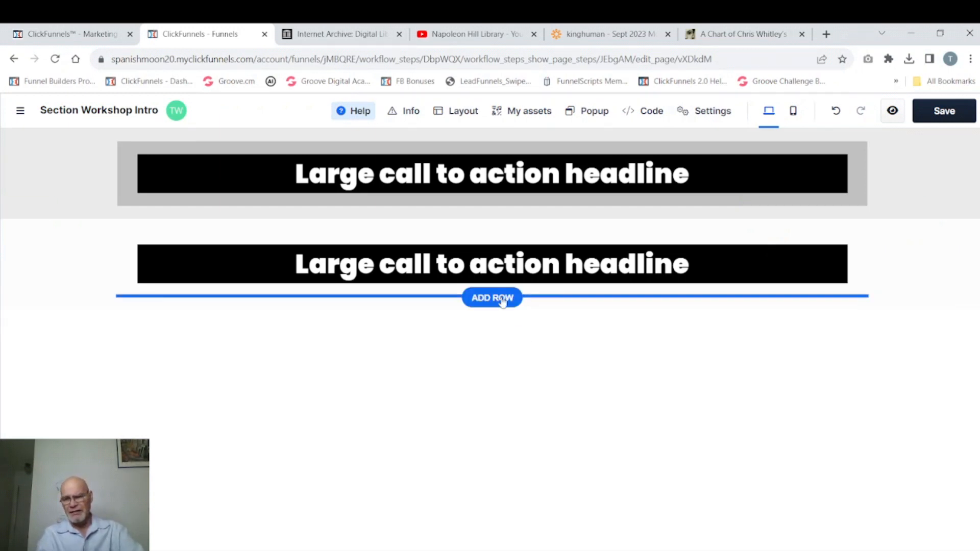
pyautogui.click(499, 312)
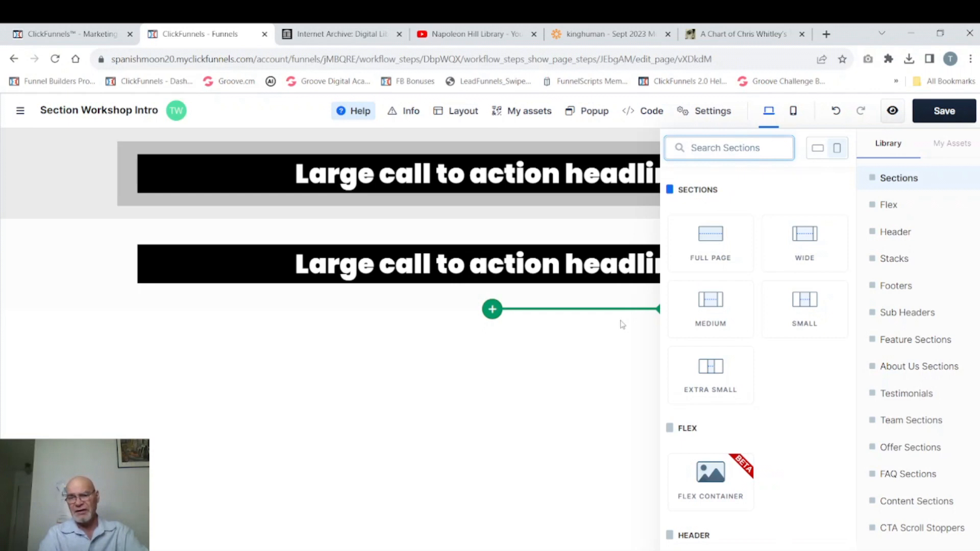
pyautogui.click(708, 243)
pyautogui.click(550, 400)
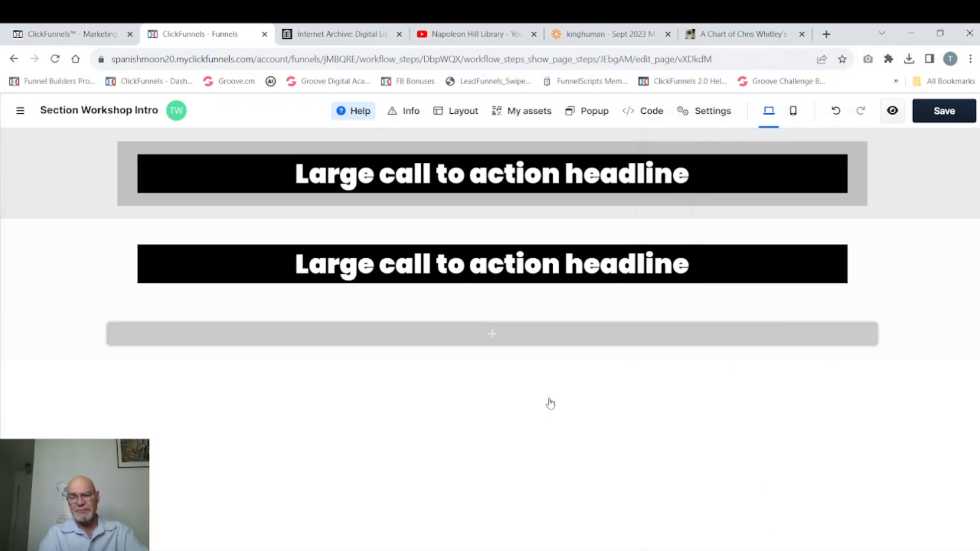
# Add a one-column row to the third section and place a headline element in it
pyautogui.click(534, 340)
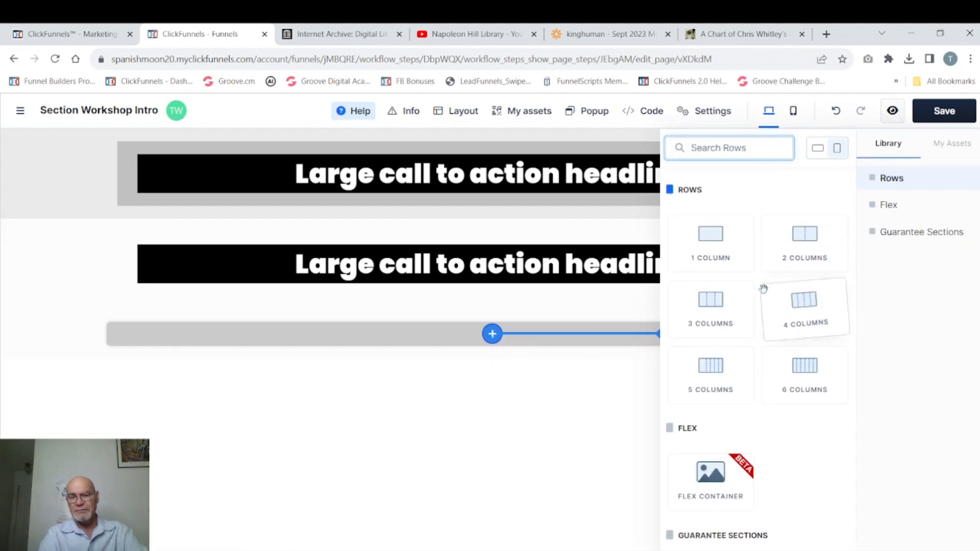
pyautogui.click(710, 233)
pyautogui.click(587, 424)
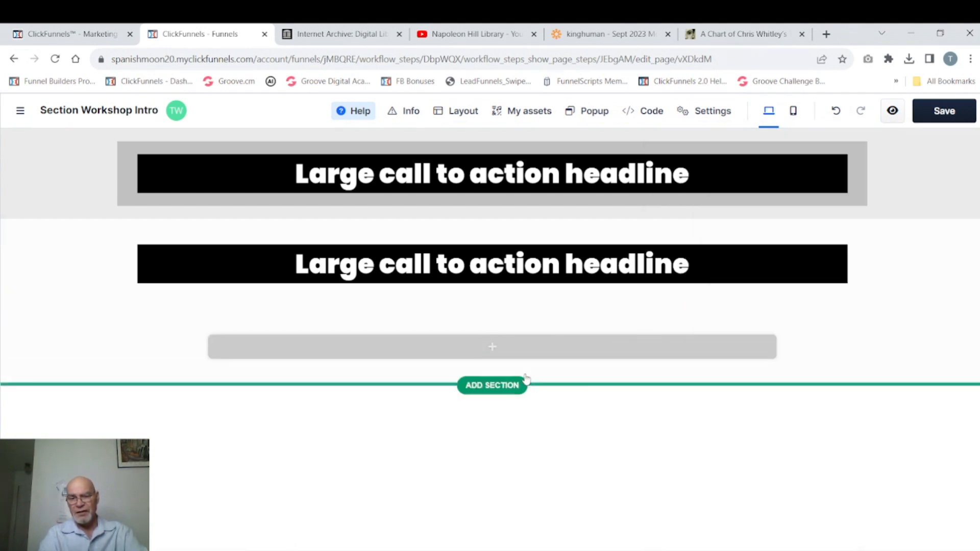
pyautogui.click(507, 345)
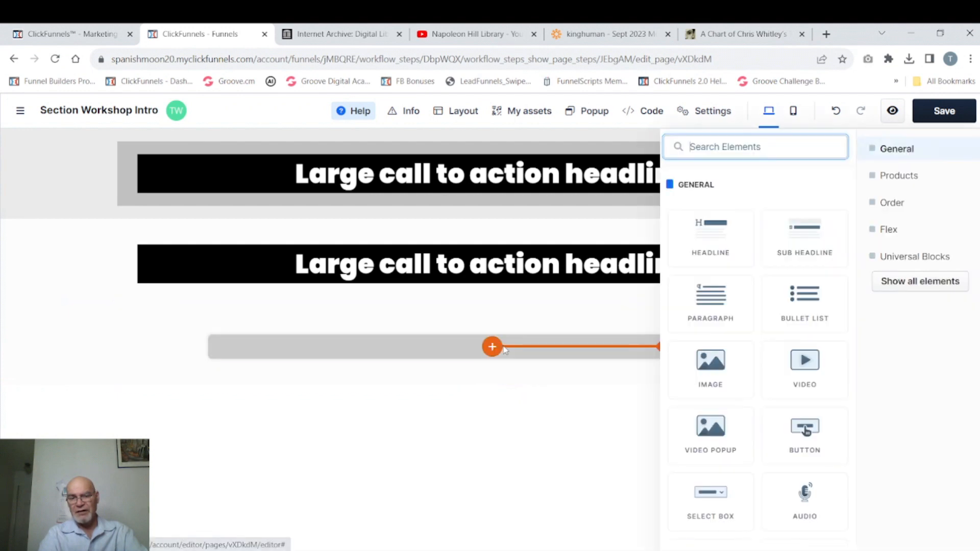
pyautogui.click(710, 232)
pyautogui.click(627, 313)
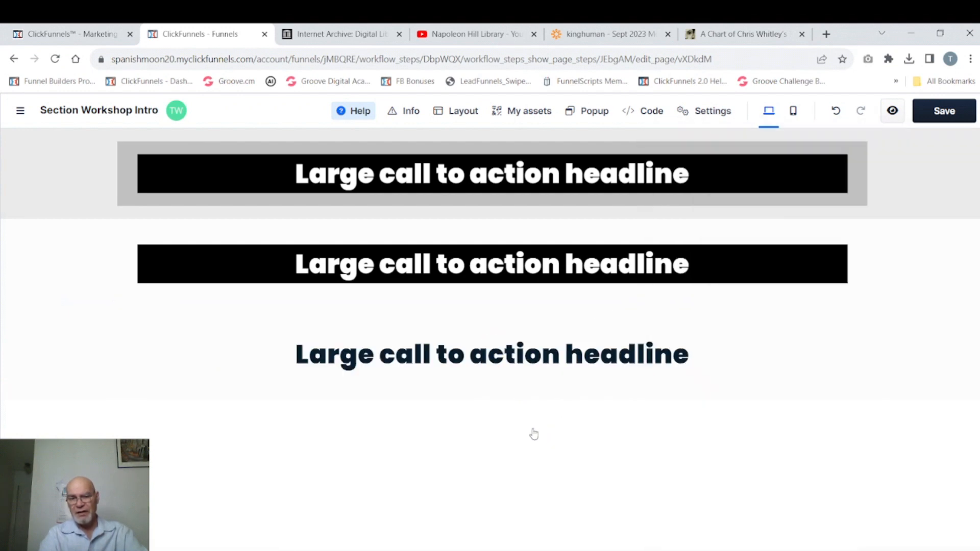
# Add a two-column row under the third section's headline without adding an element yet
pyautogui.click(498, 396)
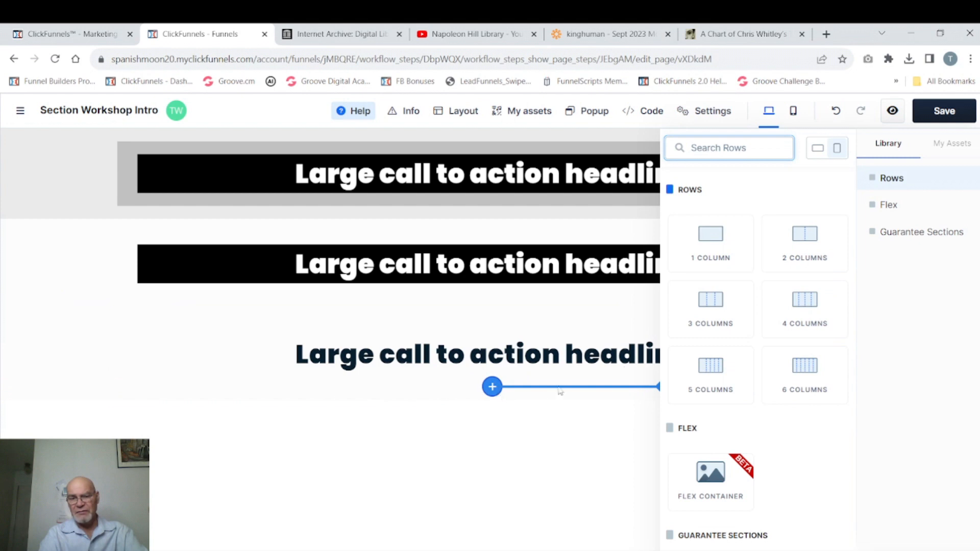
pyautogui.click(804, 239)
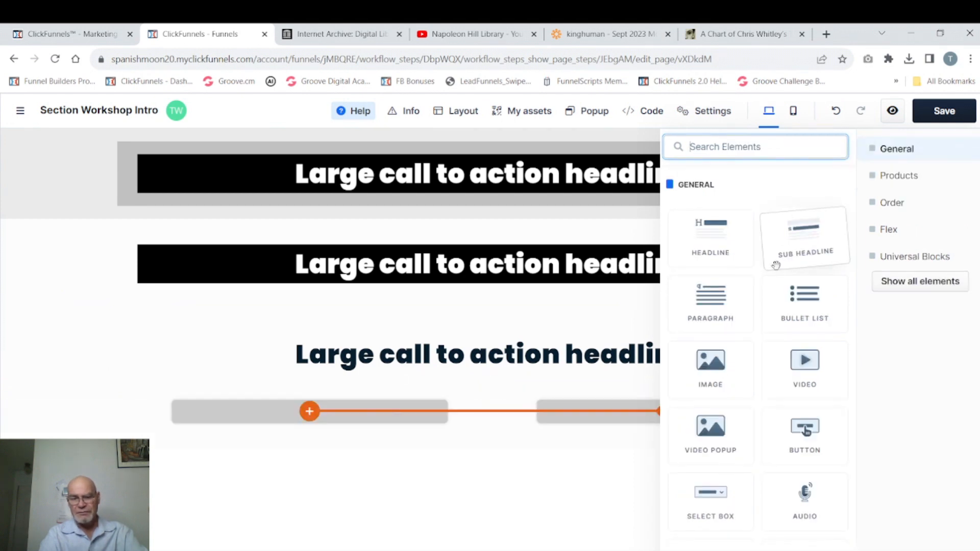
pyautogui.click(525, 470)
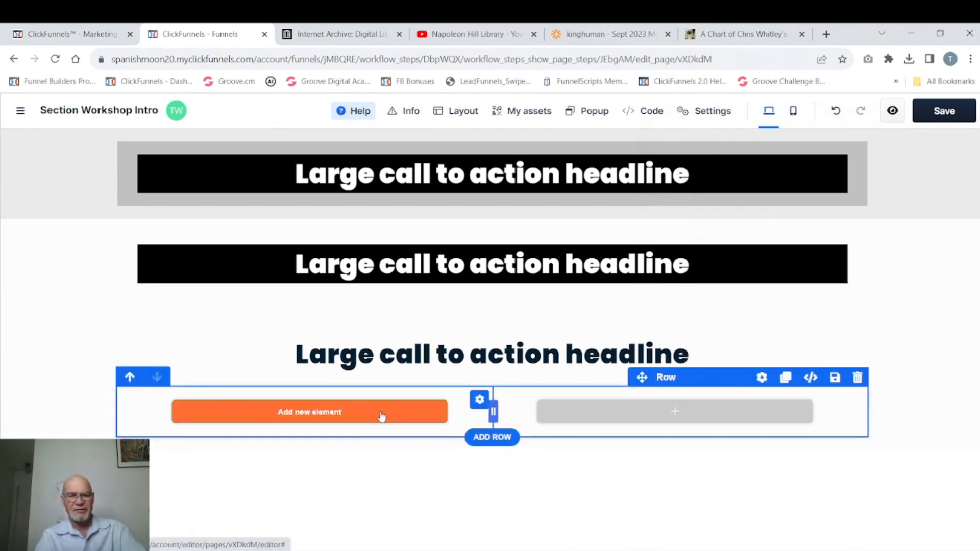
# Add an image element to the two-column row's left column and a headline element to its right column
pyautogui.click(381, 416)
pyautogui.click(708, 361)
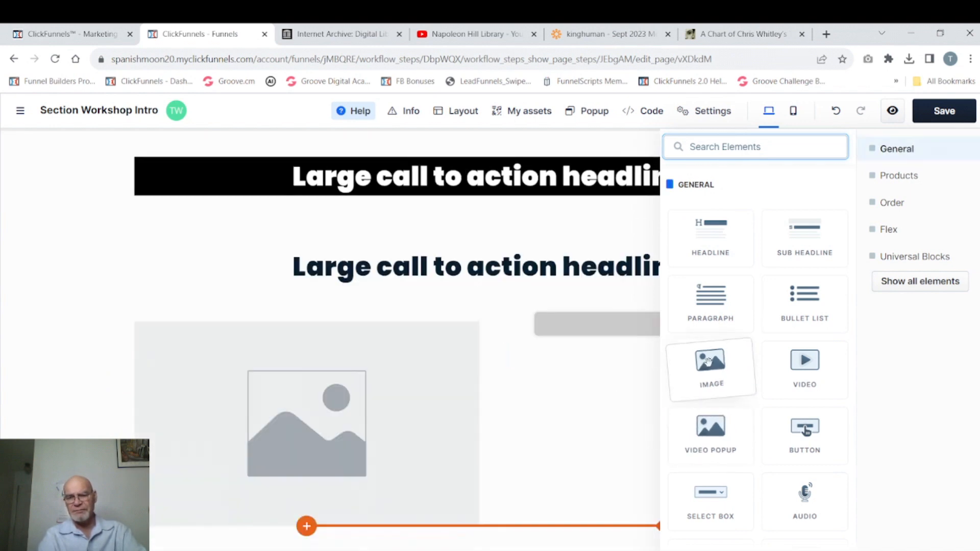
pyautogui.click(557, 416)
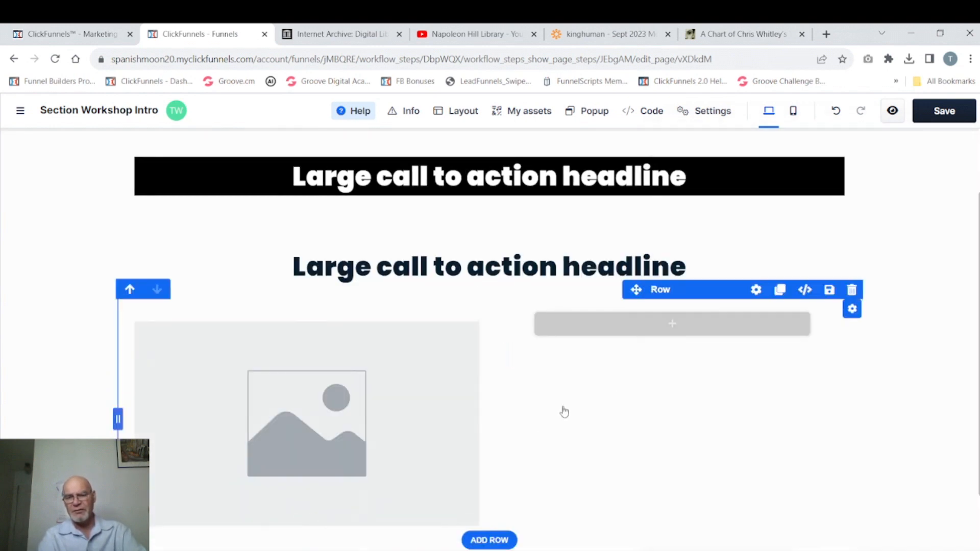
pyautogui.click(659, 327)
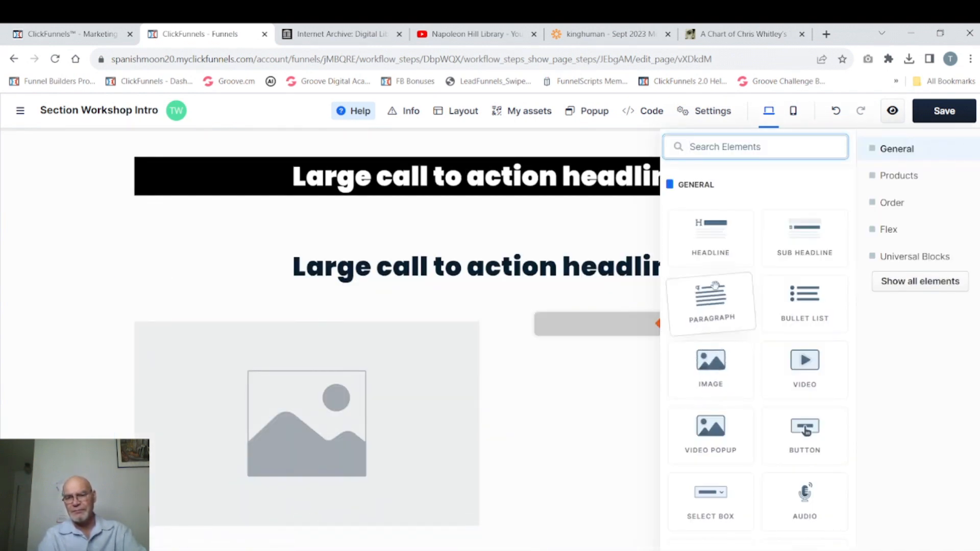
pyautogui.click(710, 232)
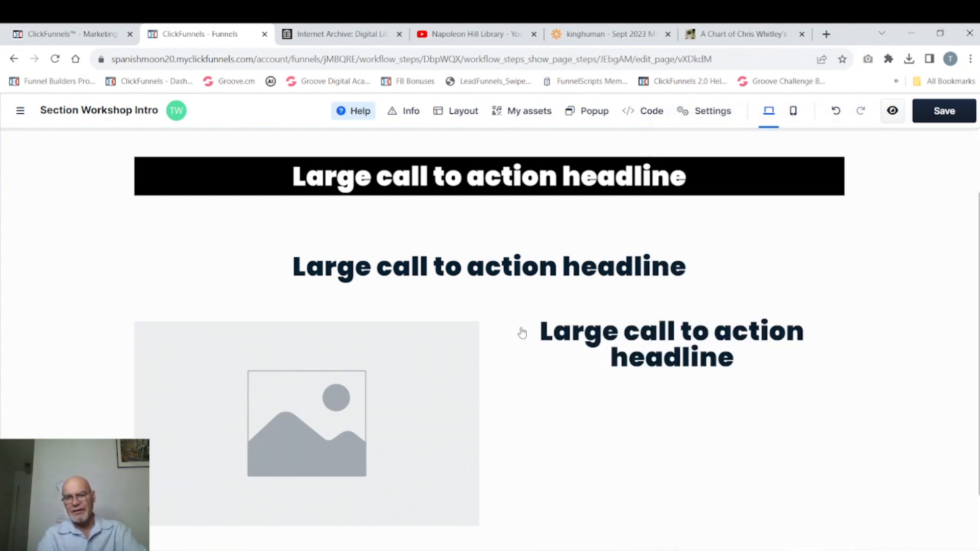